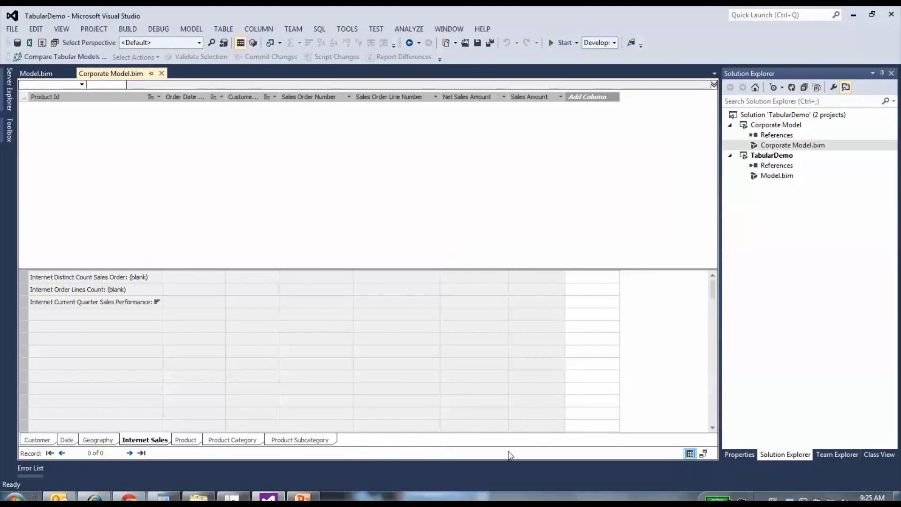
# - Start a tabular model comparison from the TabularDemo model and open the comparison options to review which object types are included
pyautogui.click(48, 73)
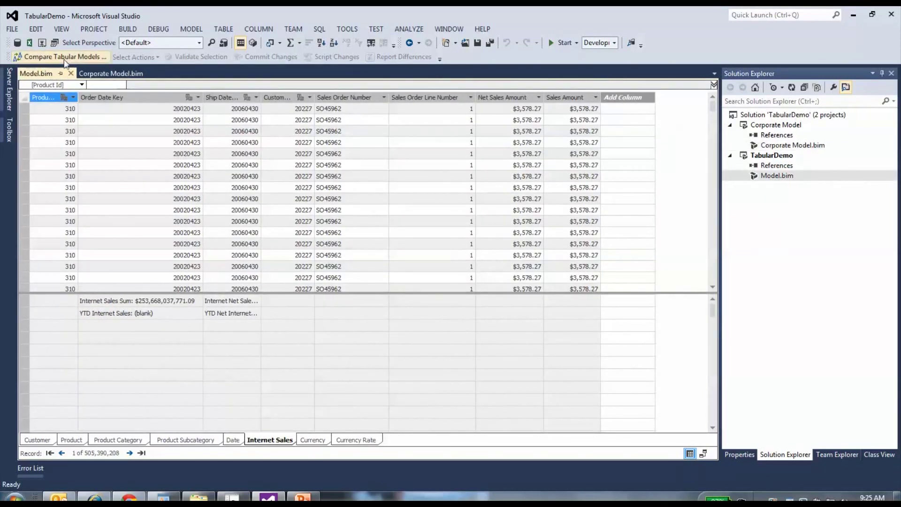
pyautogui.click(65, 56)
pyautogui.moveTo(81, 47); pyautogui.dragTo(302, 151)
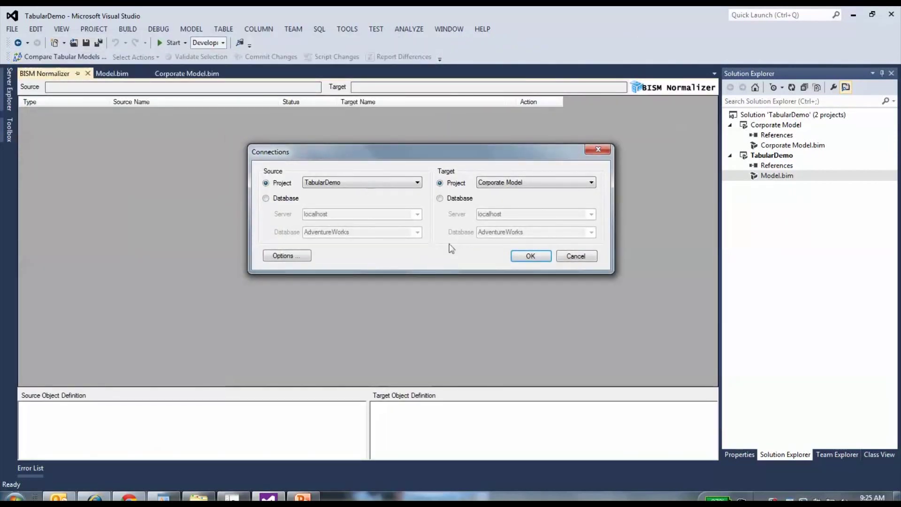
pyautogui.click(281, 258)
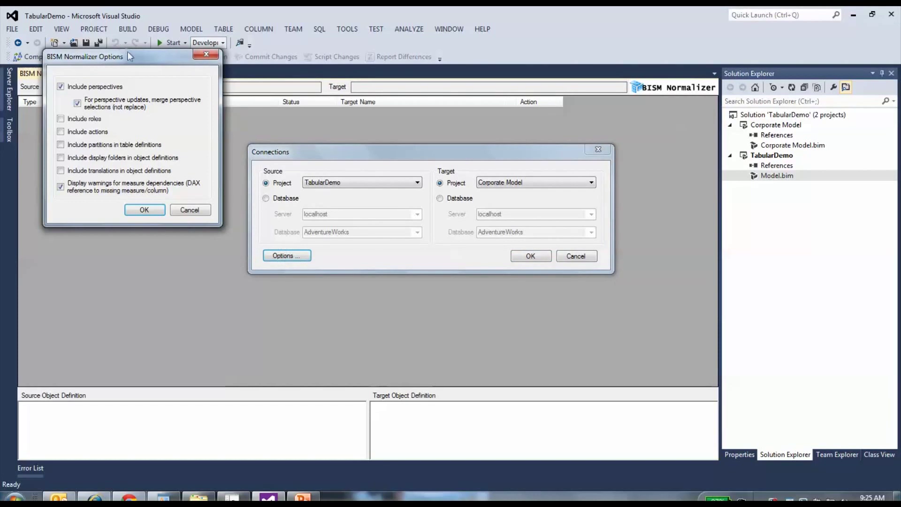
pyautogui.moveTo(127, 53); pyautogui.dragTo(435, 147)
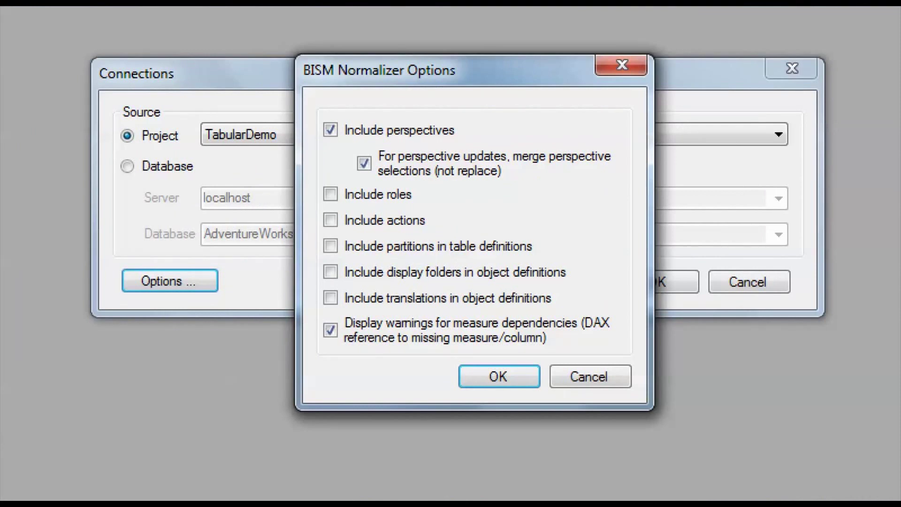
pyautogui.moveTo(307, 236)
pyautogui.mouseDown()
pyautogui.moveTo(454, 257)
pyautogui.moveTo(553, 256)
pyautogui.mouseUp()
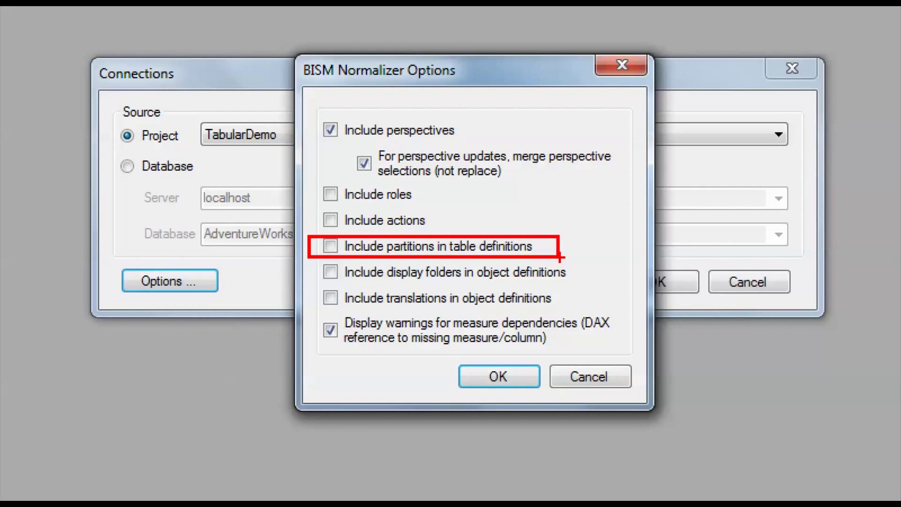
pyautogui.moveTo(434, 219); pyautogui.dragTo(571, 205)
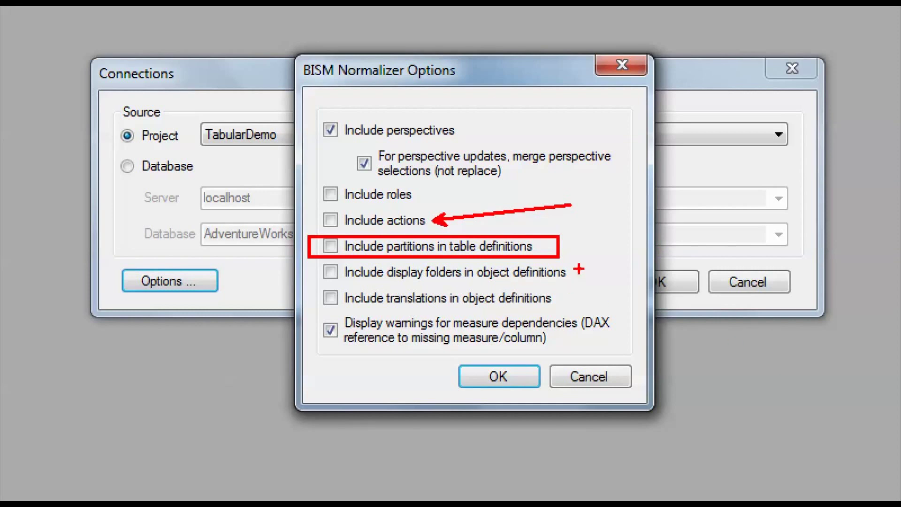
pyautogui.moveTo(574, 273); pyautogui.dragTo(707, 261)
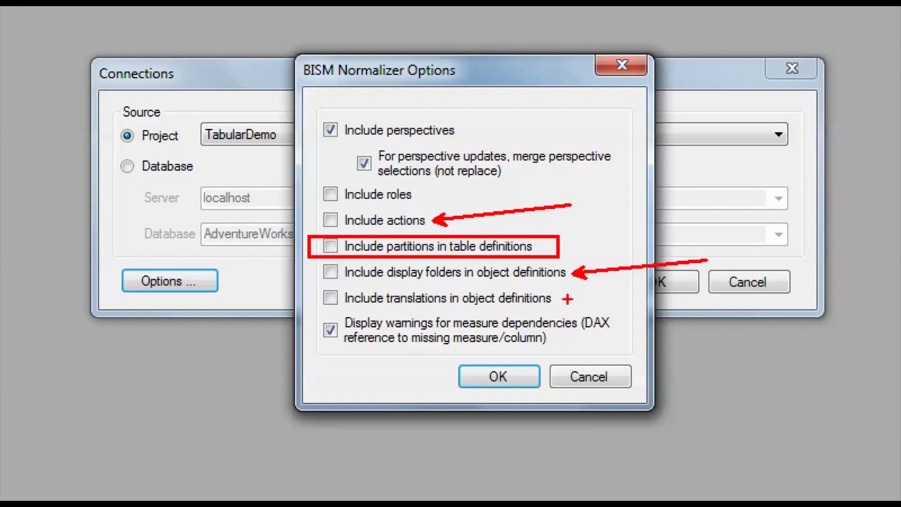
pyautogui.moveTo(555, 300); pyautogui.dragTo(677, 301)
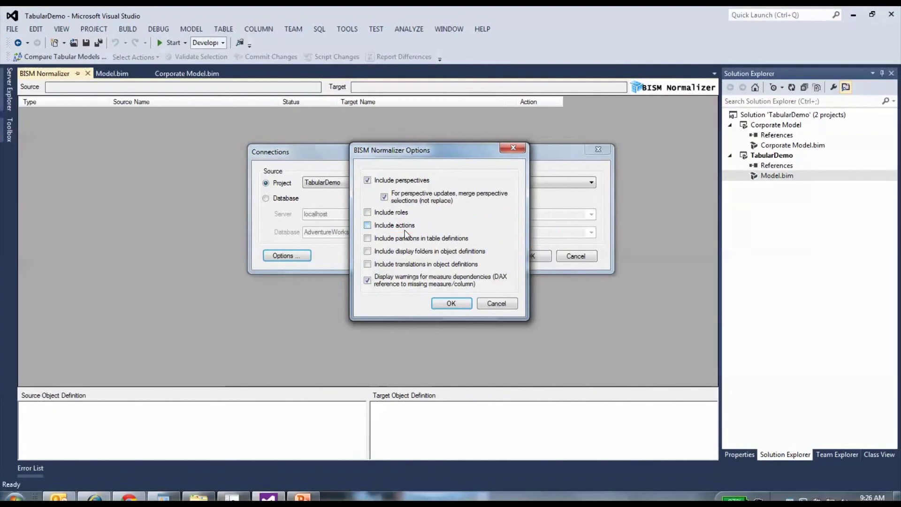
# - Leave the comparison options and connection settings, and view the commands available for the TabularDemo project's Model.bim
pyautogui.press('Return')
pyautogui.press('Escape')
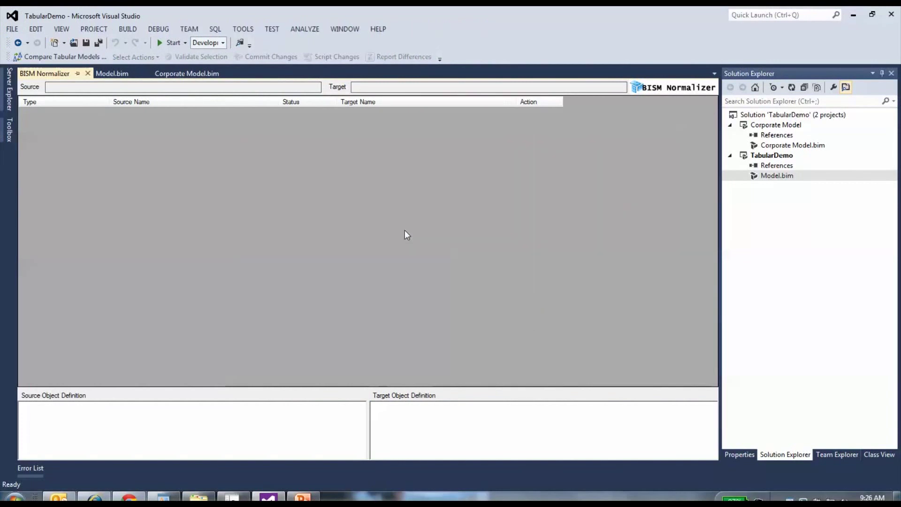
pyautogui.click(771, 177)
pyautogui.rightClick(771, 179)
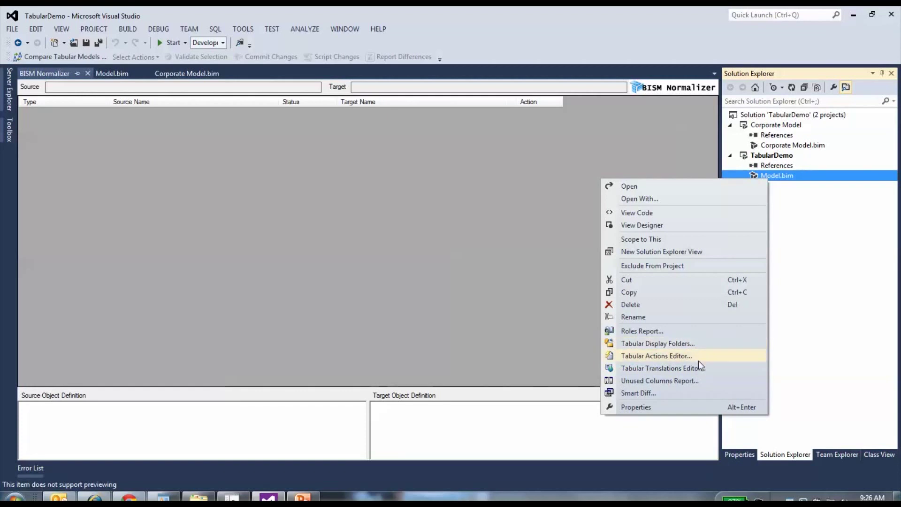
# - Compare tabular models with the TabularDemo project as source and the Corporate Model project as target
pyautogui.click(78, 56)
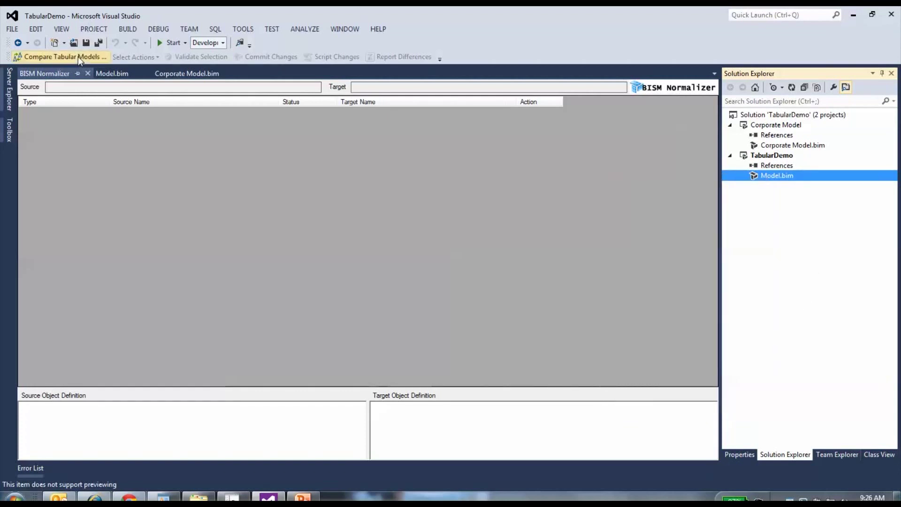
pyautogui.moveTo(104, 24); pyautogui.dragTo(337, 145)
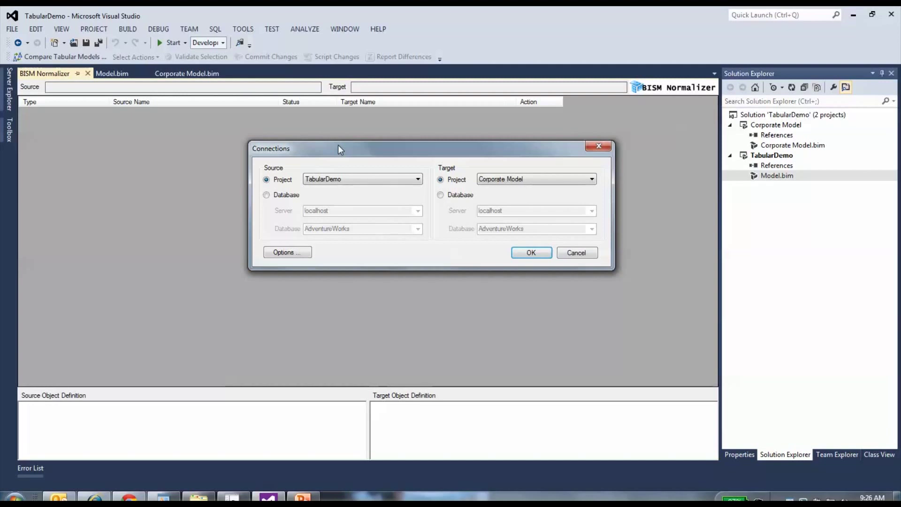
pyautogui.click(464, 198)
pyautogui.click(591, 229)
pyautogui.click(591, 230)
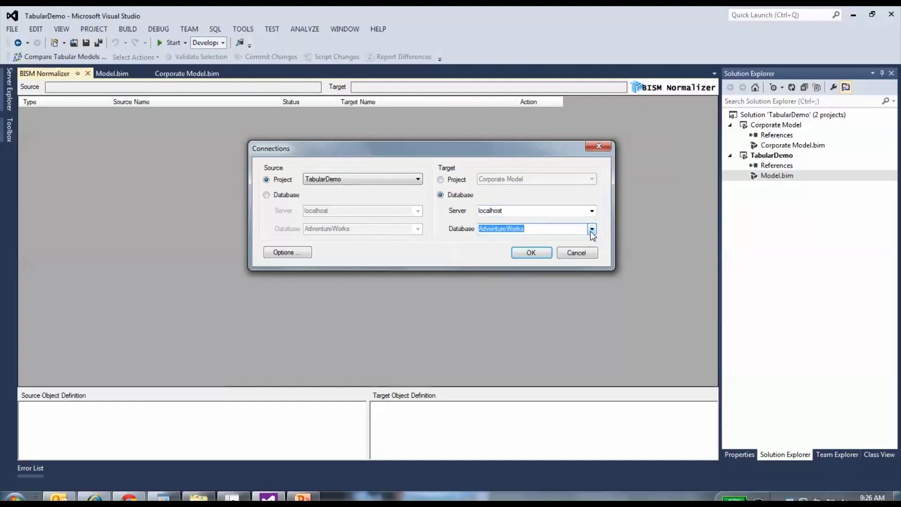
pyautogui.click(440, 180)
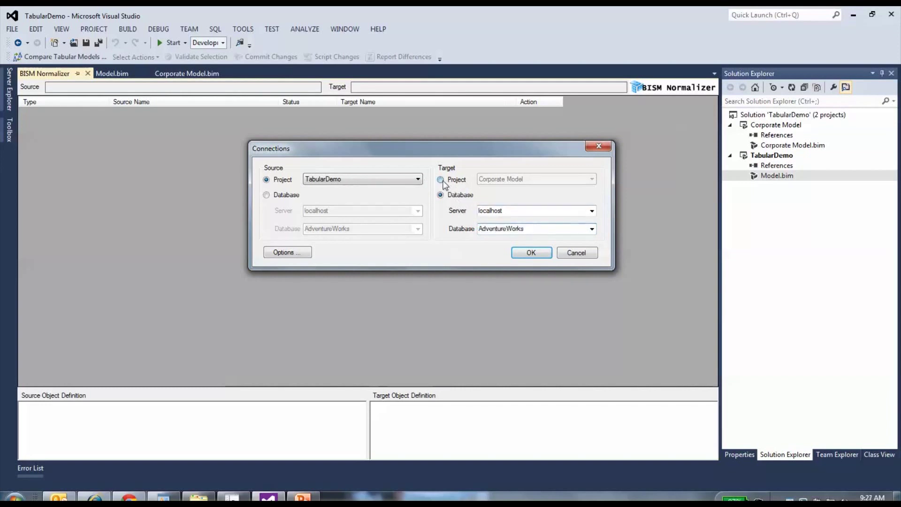
pyautogui.click(532, 252)
pyautogui.click(490, 305)
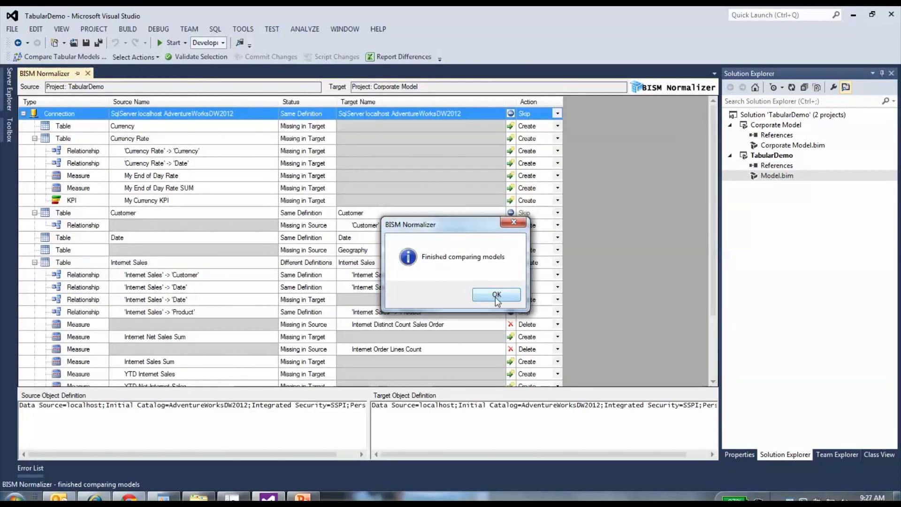
pyautogui.click(496, 300)
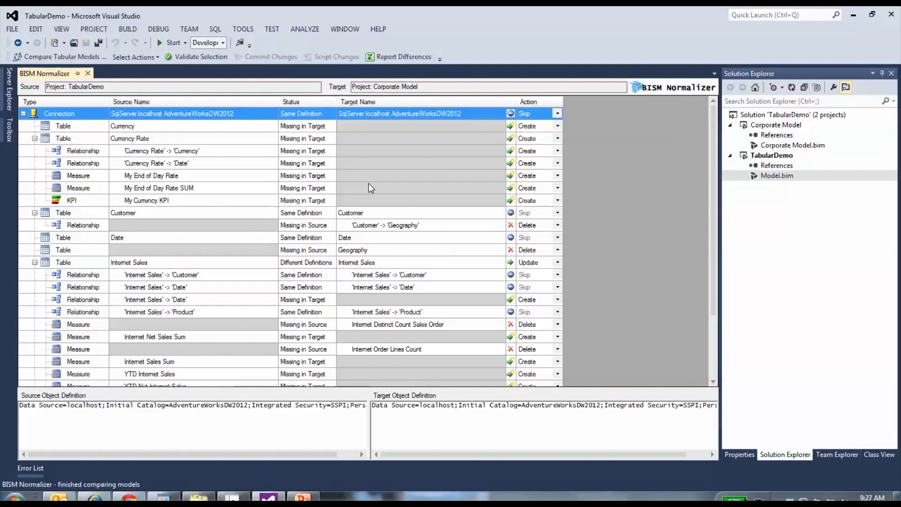
# - Set all objects missing in the source to be skipped, including the 'Customer' -> 'Geography' relationship
pyautogui.click(417, 225)
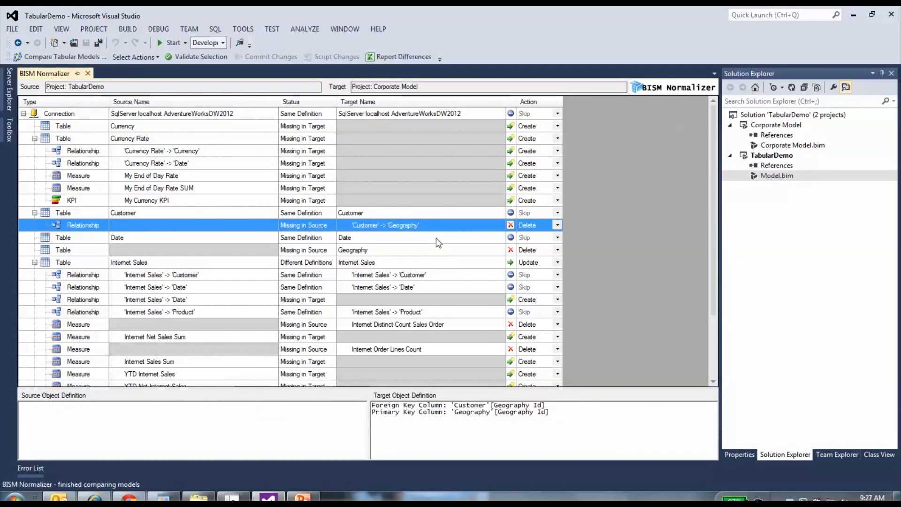
pyautogui.click(519, 228)
pyautogui.click(519, 229)
pyautogui.click(526, 244)
pyautogui.click(119, 57)
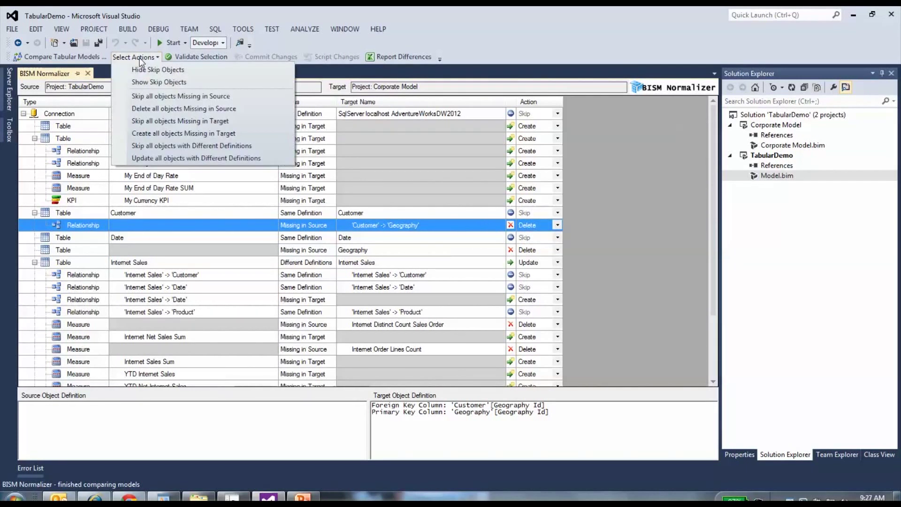
pyautogui.click(188, 97)
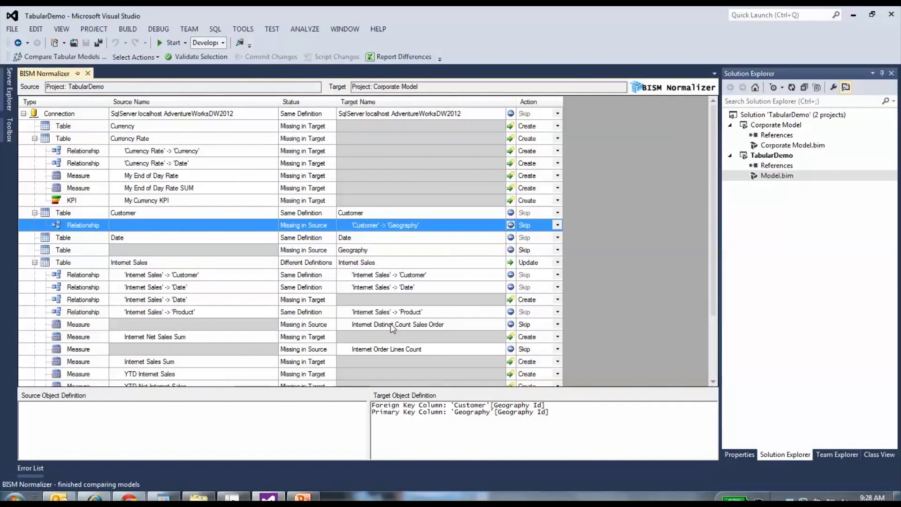
# - Skip the Internet Sales objects from the 'Date' relationship missing in the target through the YTD Net Internet Sales measure
pyautogui.click(374, 264)
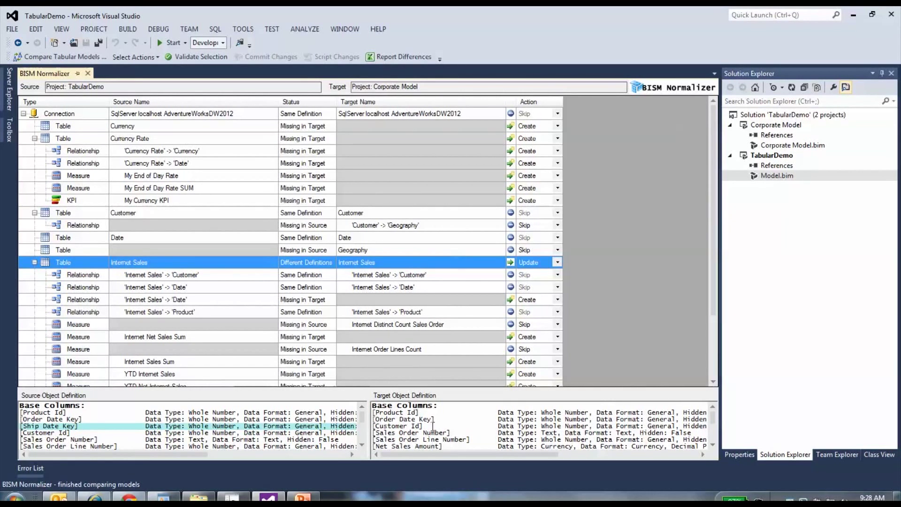
pyautogui.click(338, 301)
pyautogui.scroll(-2, 345, 301)
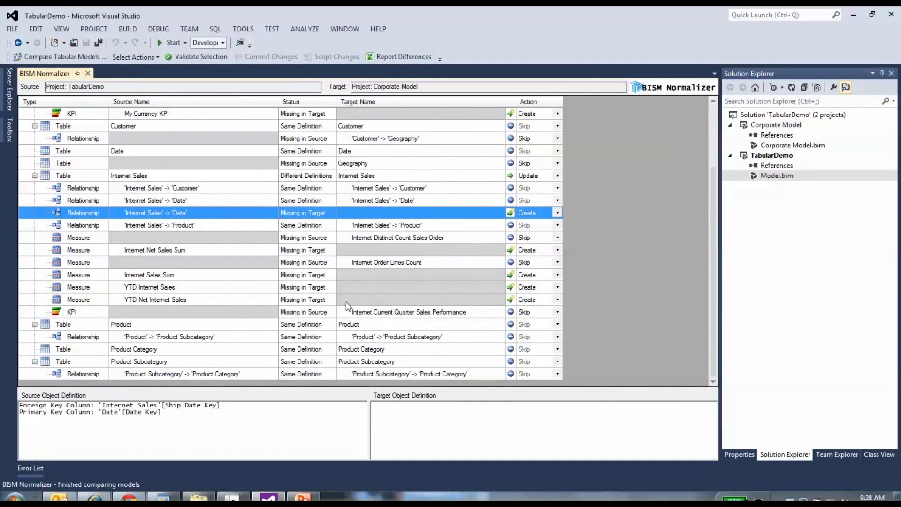
pyautogui.keyDown('shift'); pyautogui.click(356, 301); pyautogui.keyUp('shift')
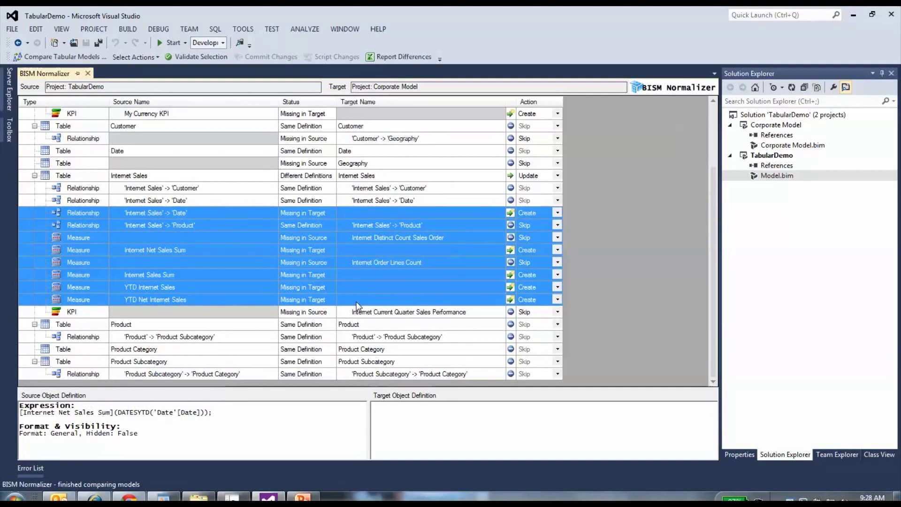
pyautogui.rightClick(356, 305)
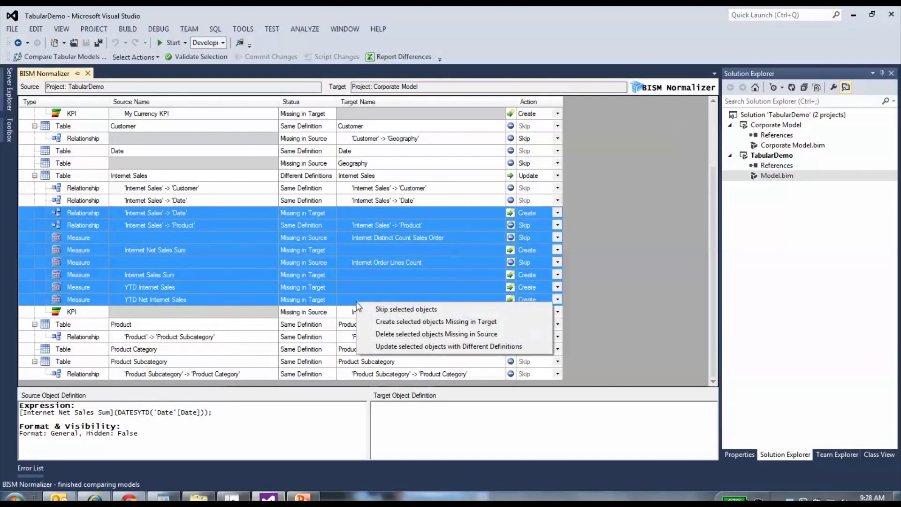
pyautogui.click(381, 308)
pyautogui.click(383, 326)
pyautogui.scroll(3, 383, 328)
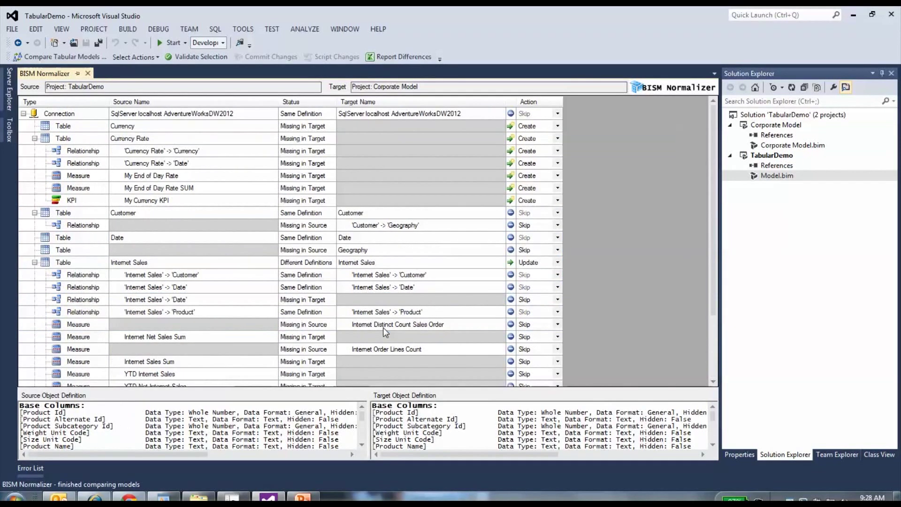
# - Hide the skipped objects and validate the remaining selection, collapsing the resulting warning list
pyautogui.click(134, 56)
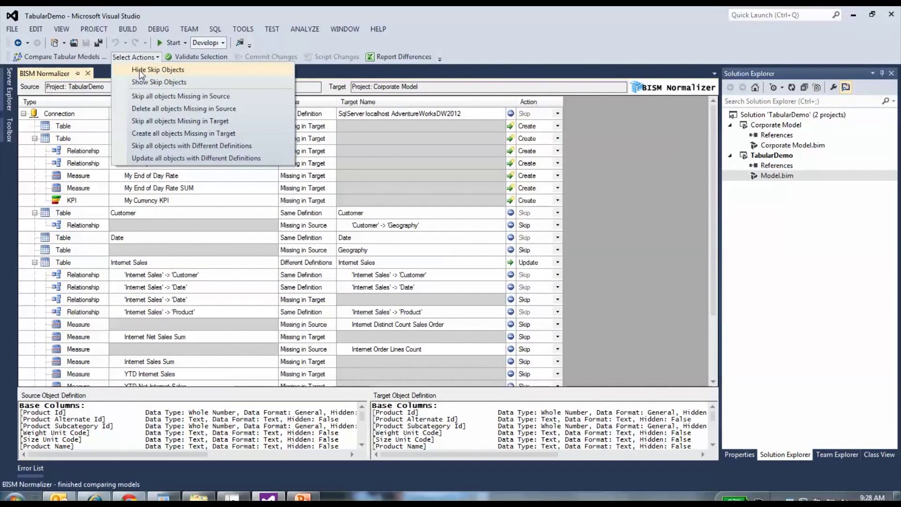
pyautogui.click(140, 69)
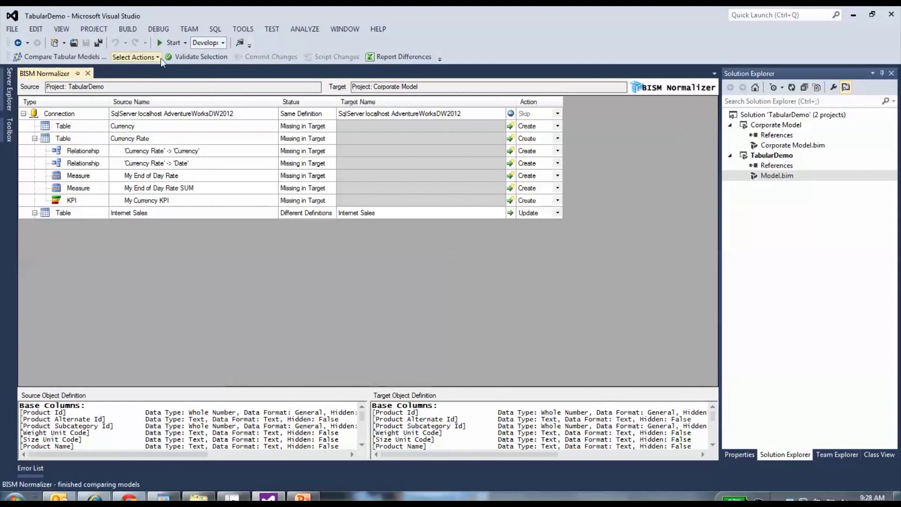
pyautogui.click(199, 57)
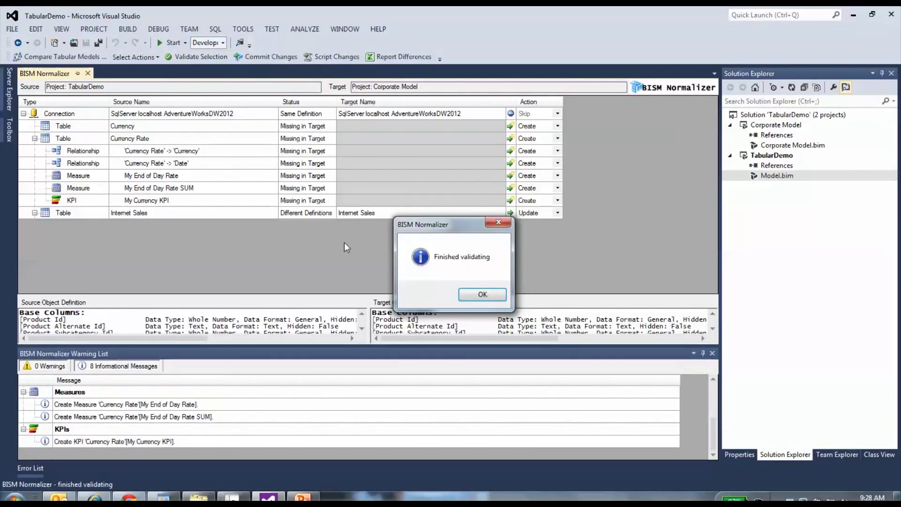
pyautogui.click(478, 295)
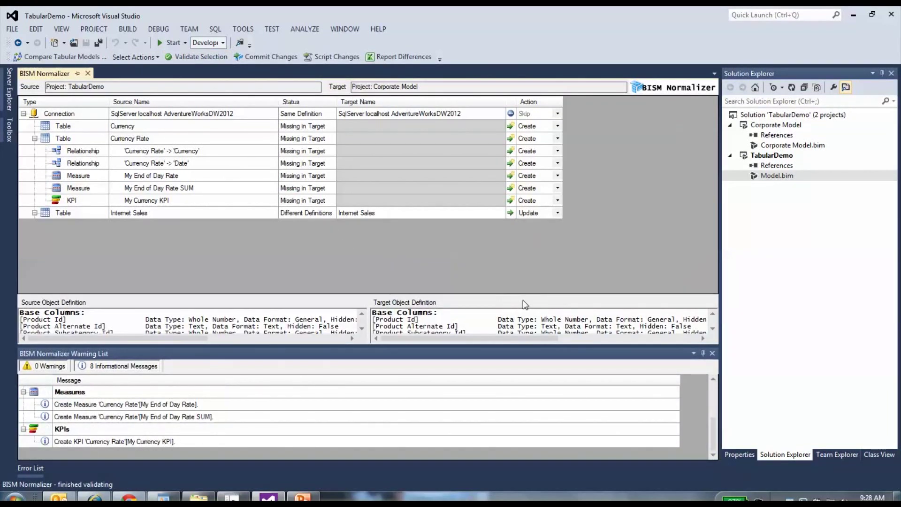
pyautogui.click(703, 354)
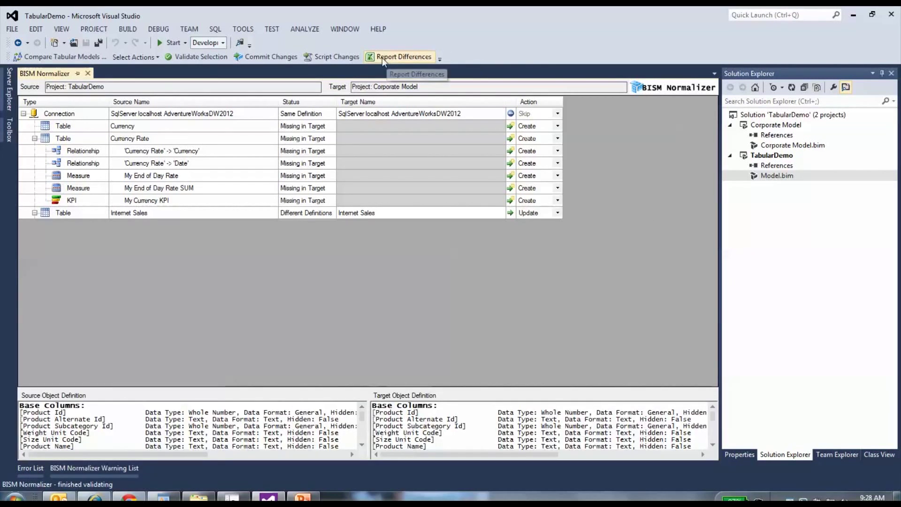
# - Script the validated changes to an XMLA file named script.xmla in the Documents folder
pyautogui.click(334, 57)
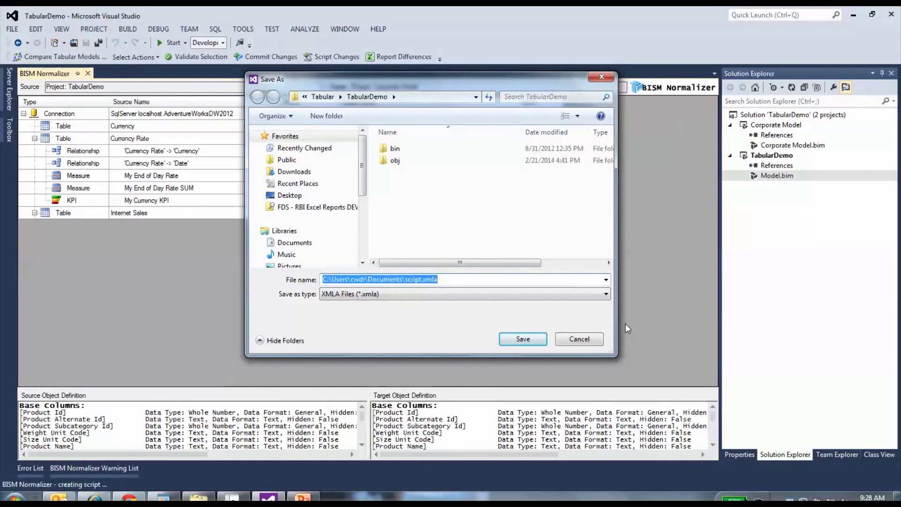
pyautogui.press('Return')
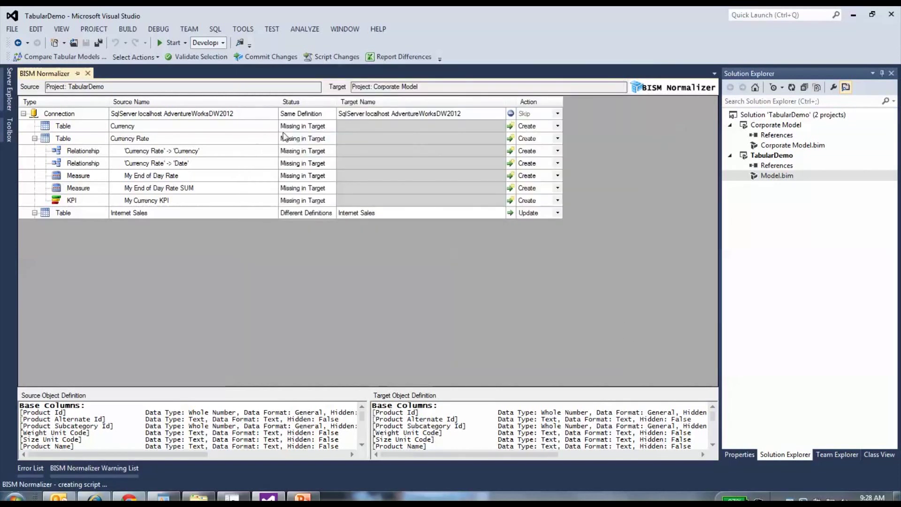
# - Commit the changes to the target Corporate Model project and refresh the comparison
pyautogui.click(259, 58)
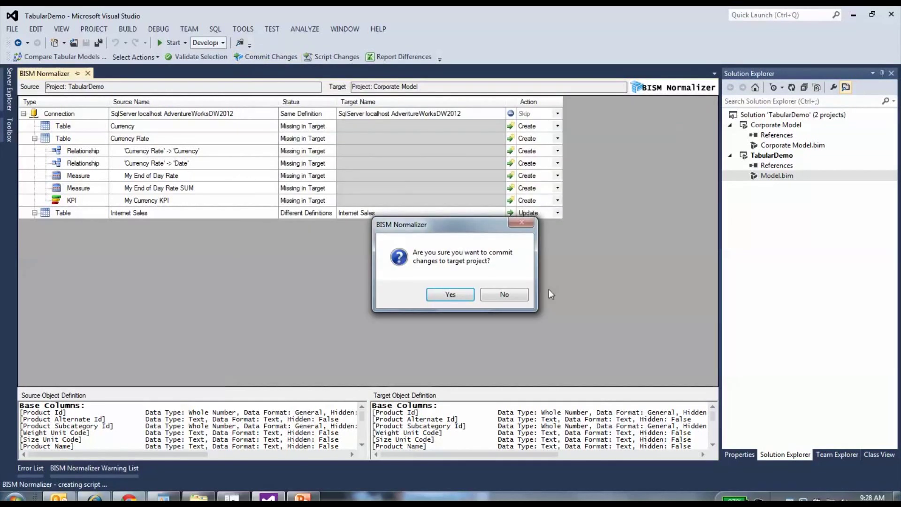
pyautogui.click(449, 288)
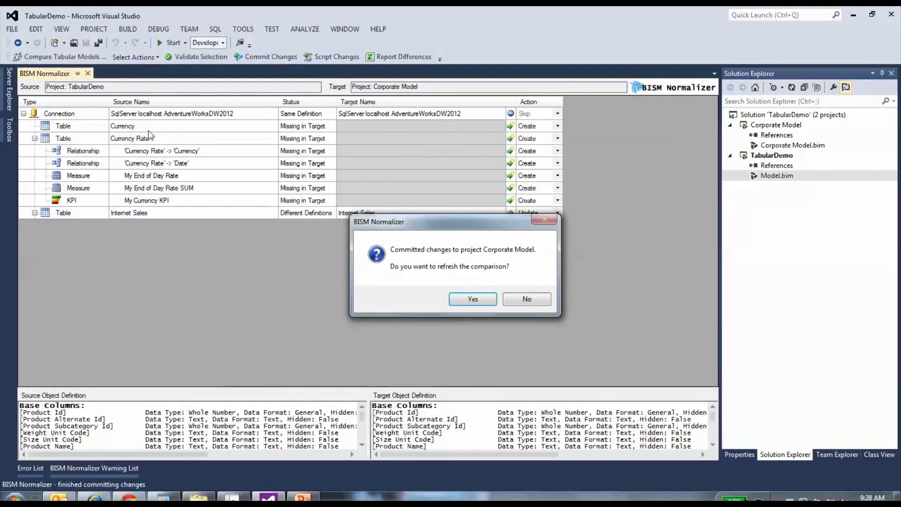
pyautogui.click(463, 301)
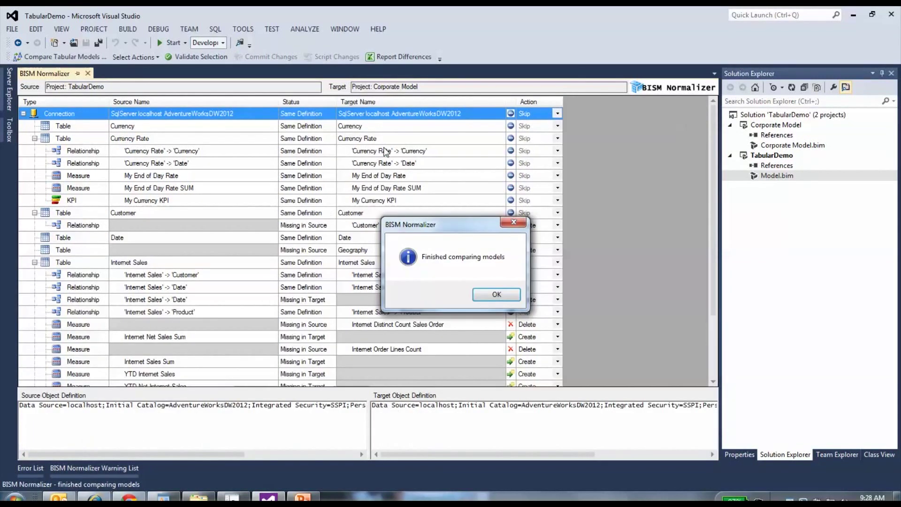
pyautogui.click(514, 296)
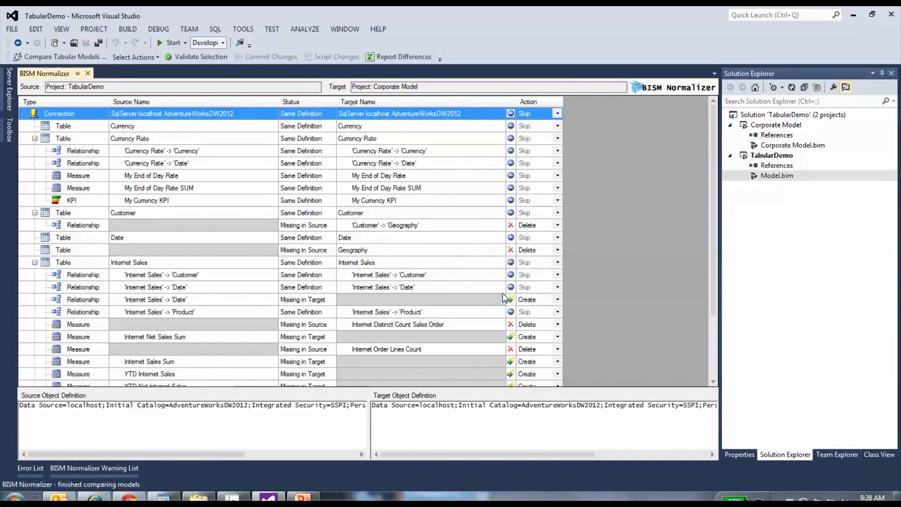
# - Open Corporate Model.bim from the Corporate Model project in the model designer
pyautogui.click(396, 263)
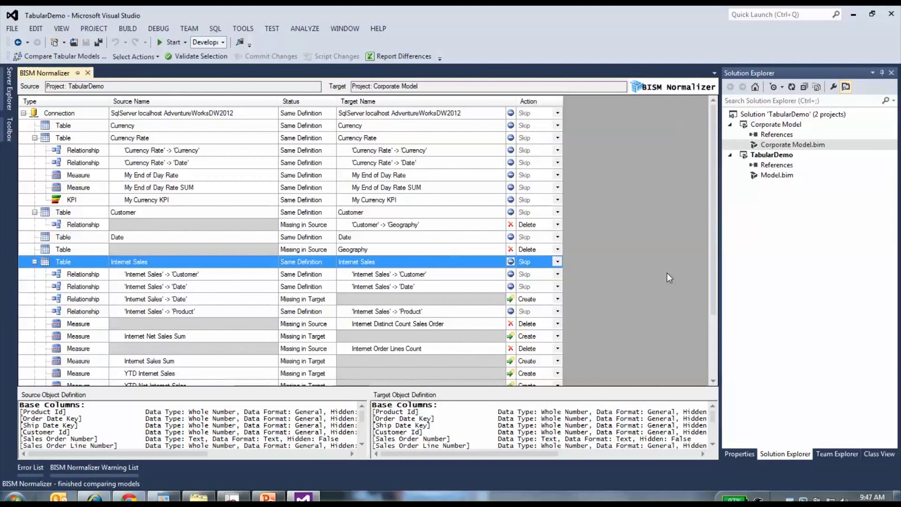
pyautogui.click(772, 146)
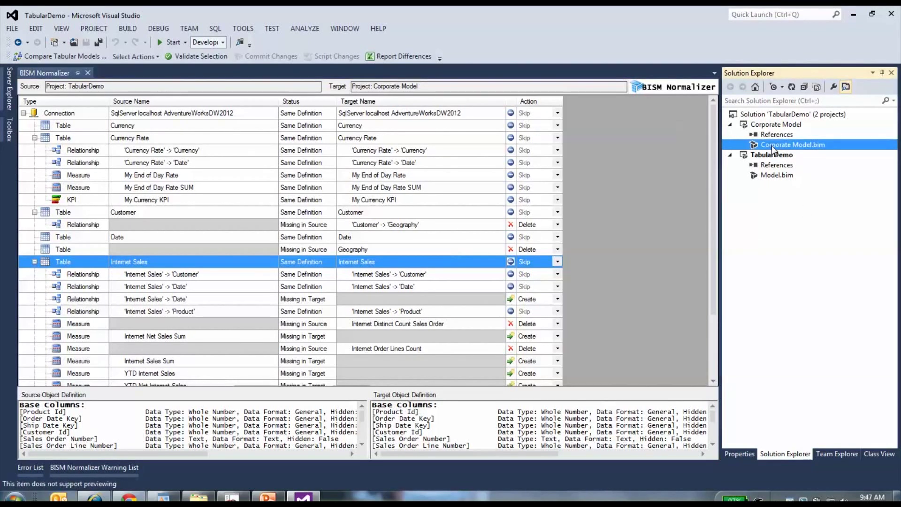
pyautogui.doubleClick(771, 146)
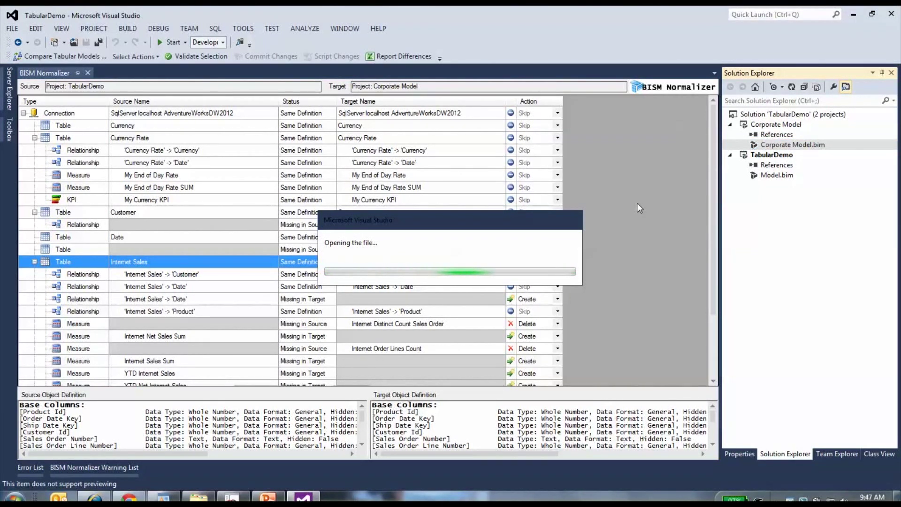
pyautogui.click(515, 294)
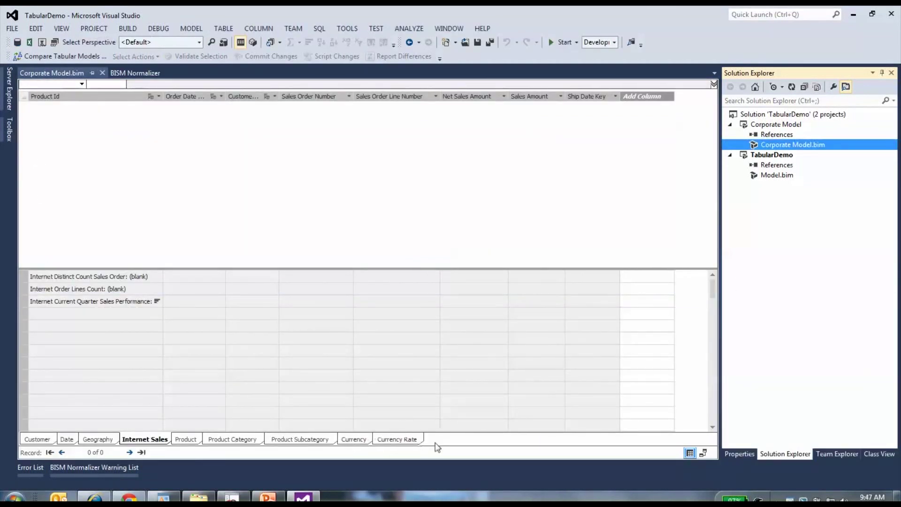
# - Show the corporate model as a diagram and examine the Currency and Currency Rate tables with their relationships
pyautogui.click(703, 453)
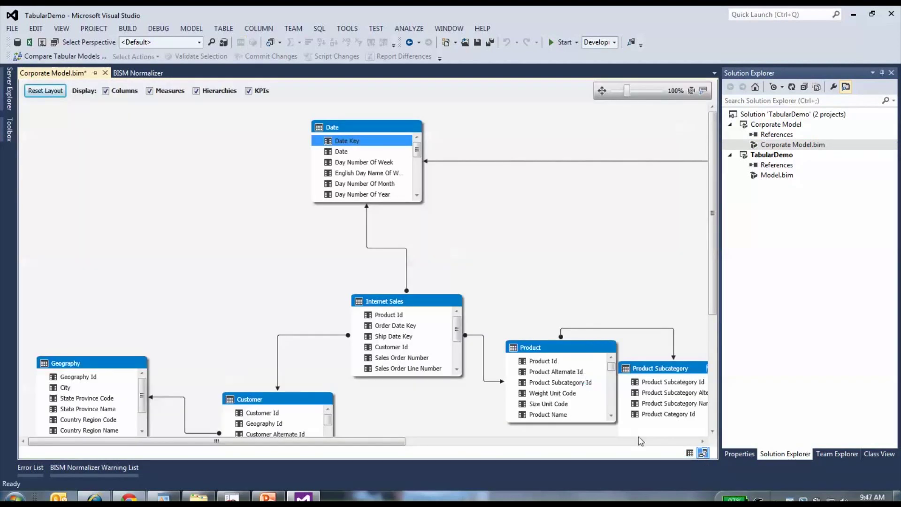
pyautogui.click(640, 441)
pyautogui.scroll(-1, 671, 358)
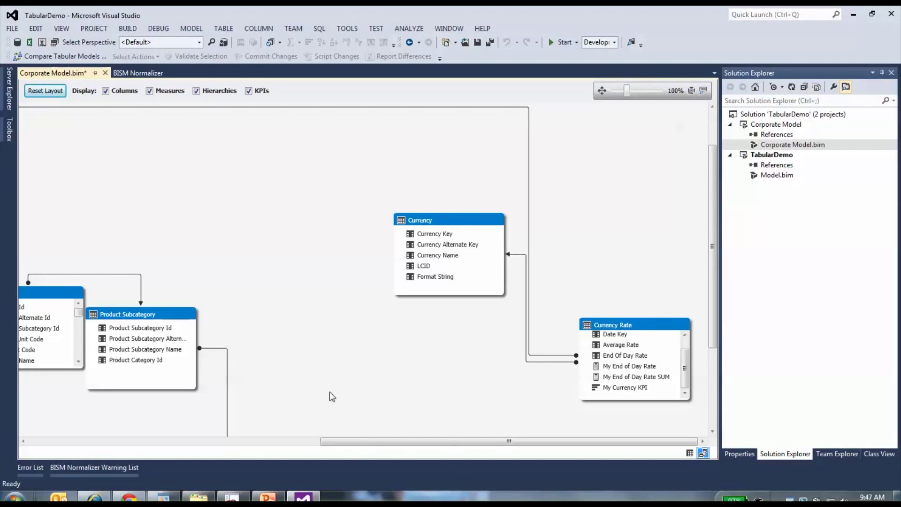
pyautogui.scroll(-1, 329, 397)
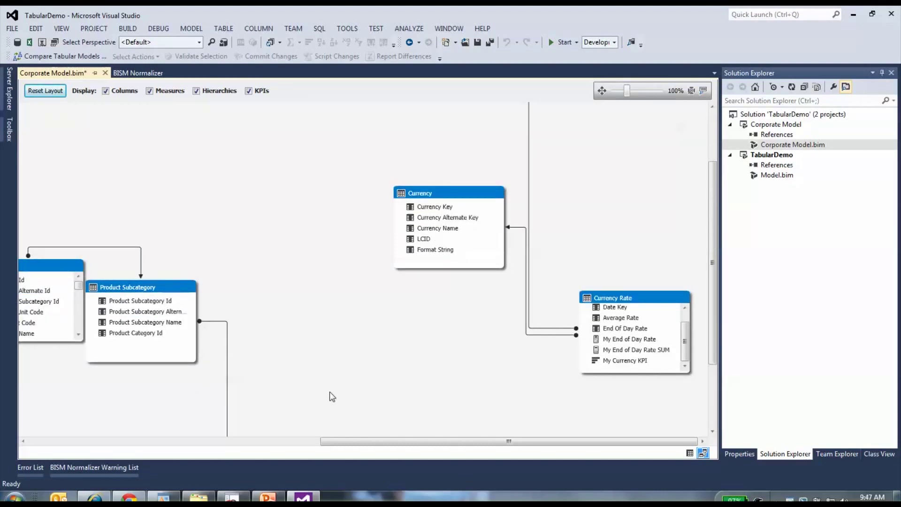